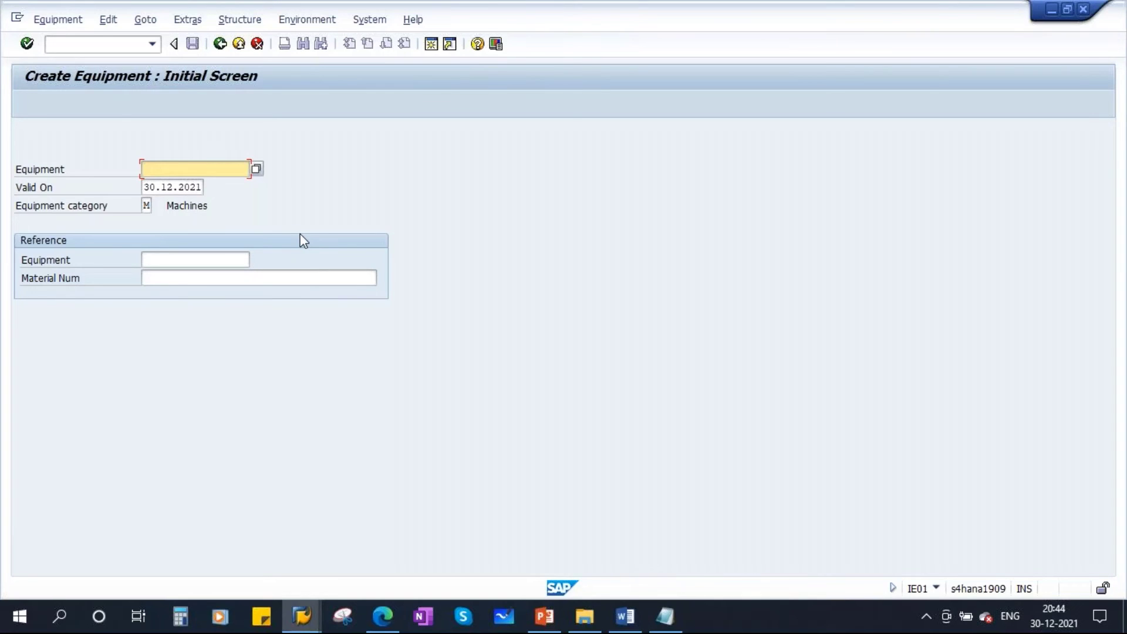
Step: Switch to the Notepad notes and extend the Data Migration line to read "Data Migration cockpit - LTMC"
{"action": "left_click", "coordinate": [666, 616]}
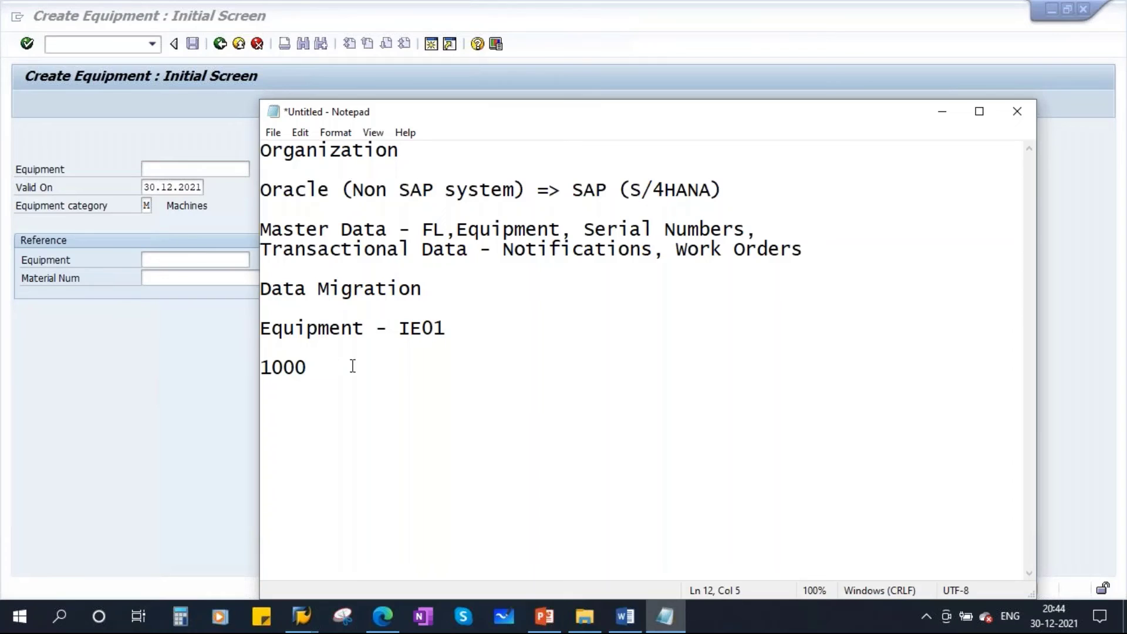
{"action": "left_click", "coordinate": [456, 299]}
{"action": "type", "text": "cok"}
{"action": "key", "text": "BackSpace"}
{"action": "type", "text": "ckpit"}
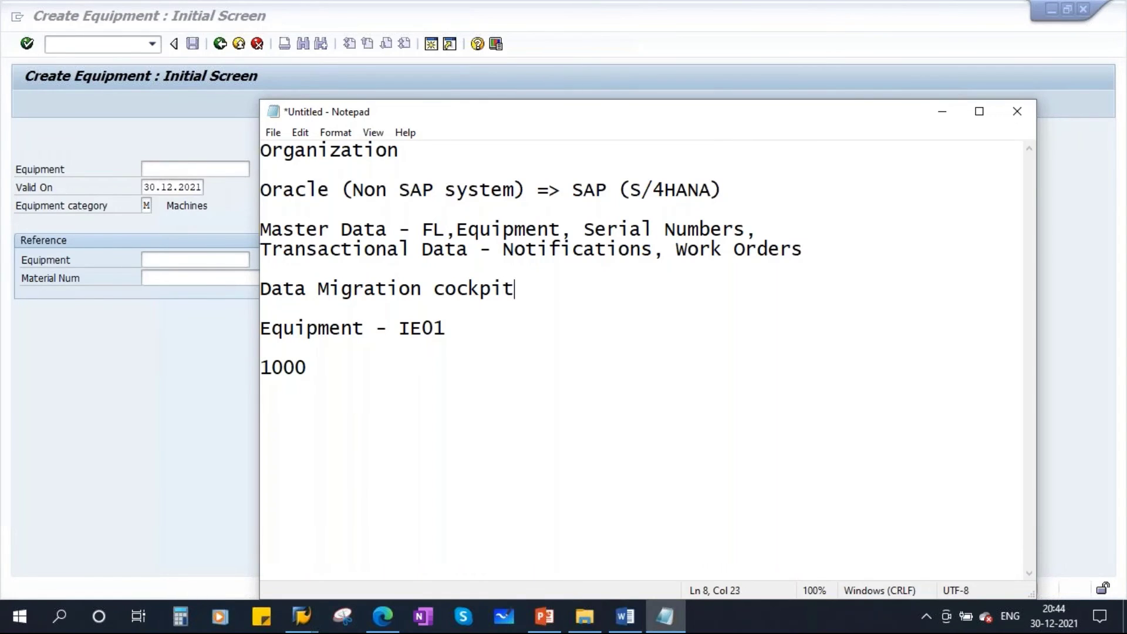
{"action": "type", "text": " -"}
{"action": "key", "text": "Caps_Lock"}
{"action": "type", "text": "LT"}
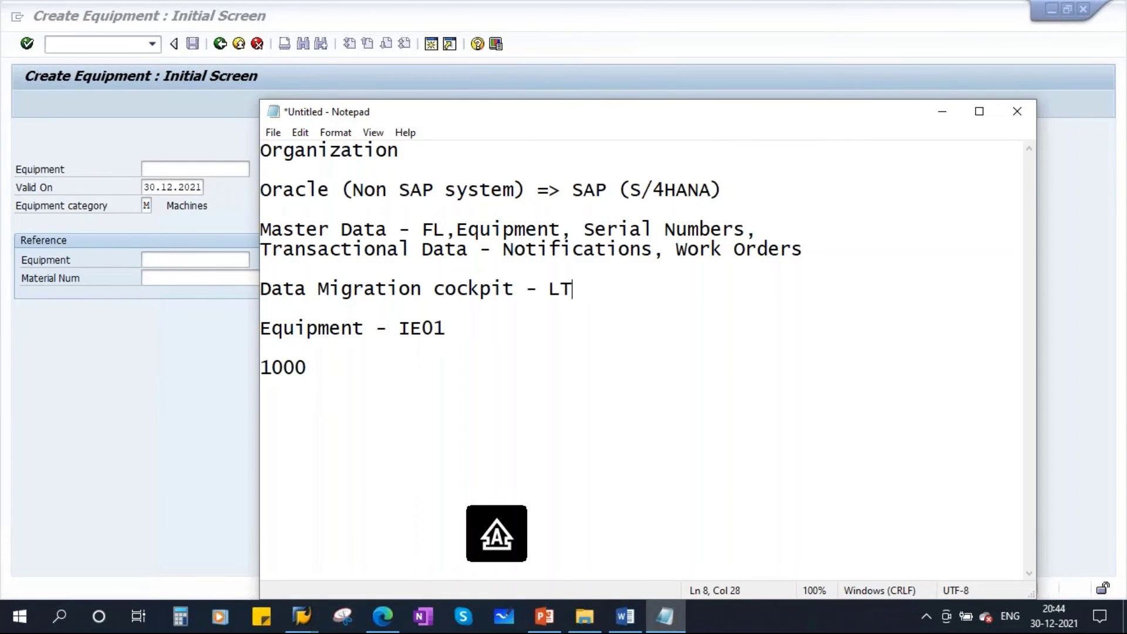
{"action": "type", "text": "MC"}
{"action": "left_click", "coordinate": [939, 114]}
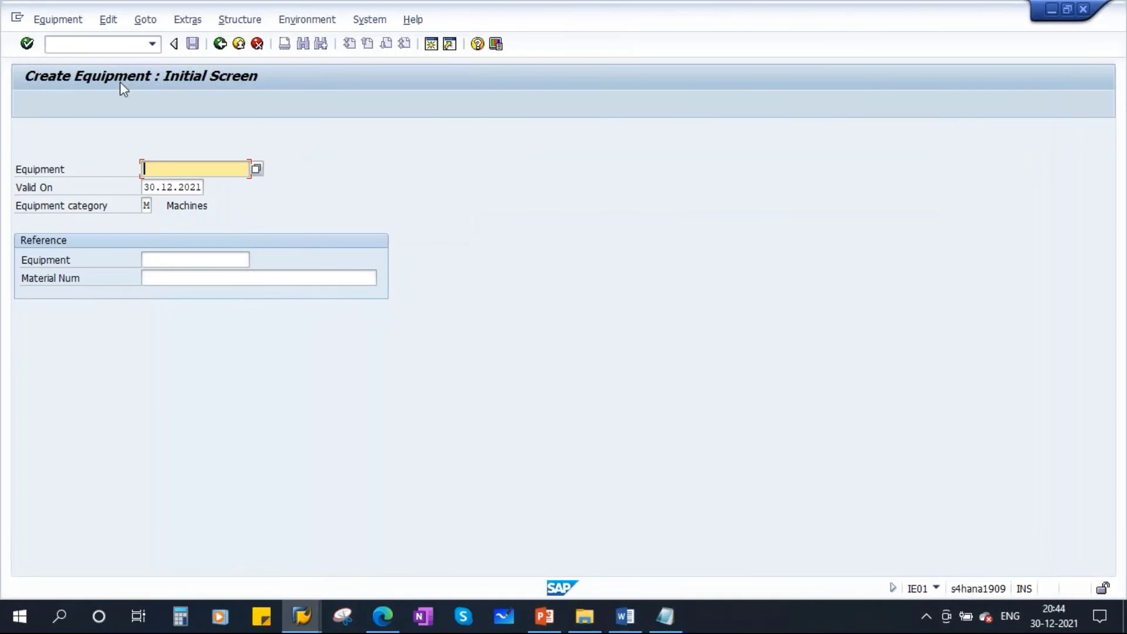
Step: Leave the Create Equipment screen, run transaction LTMC, and maximize the Migrate Your Data browser window
{"action": "left_click", "coordinate": [220, 44]}
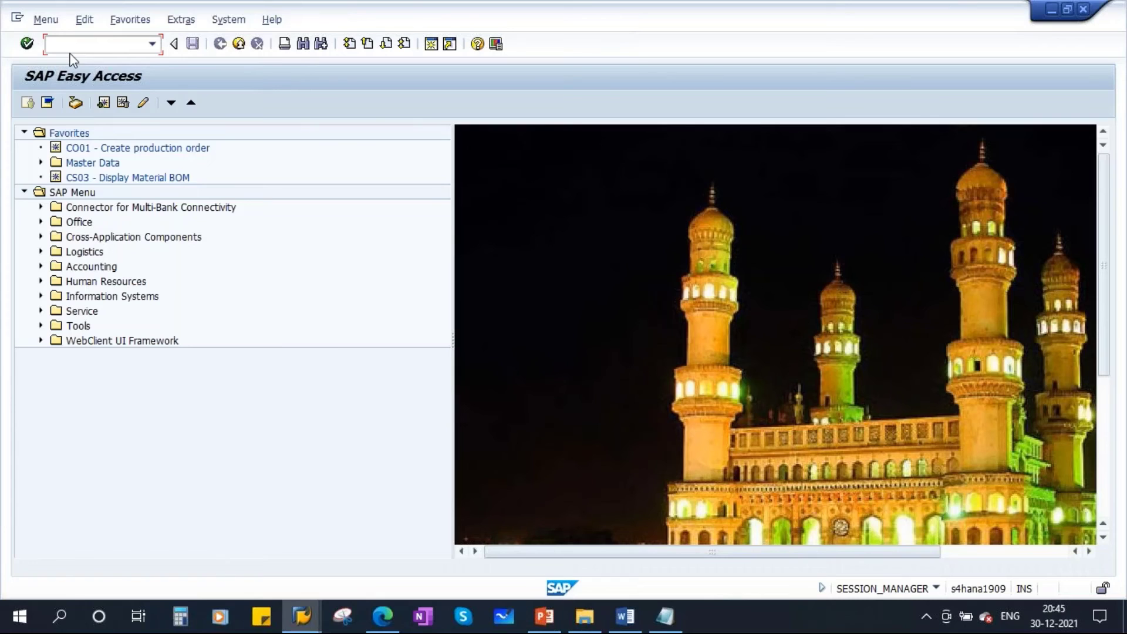
{"action": "type", "text": "LTMC"}
{"action": "left_click", "coordinate": [26, 48]}
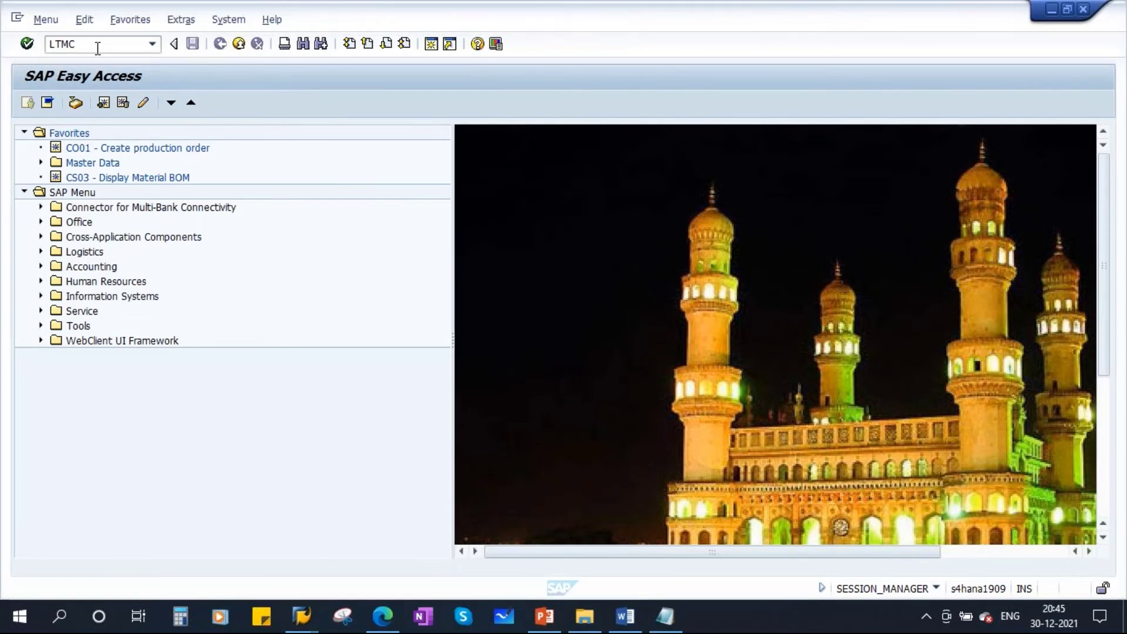
{"action": "left_click", "coordinate": [27, 44]}
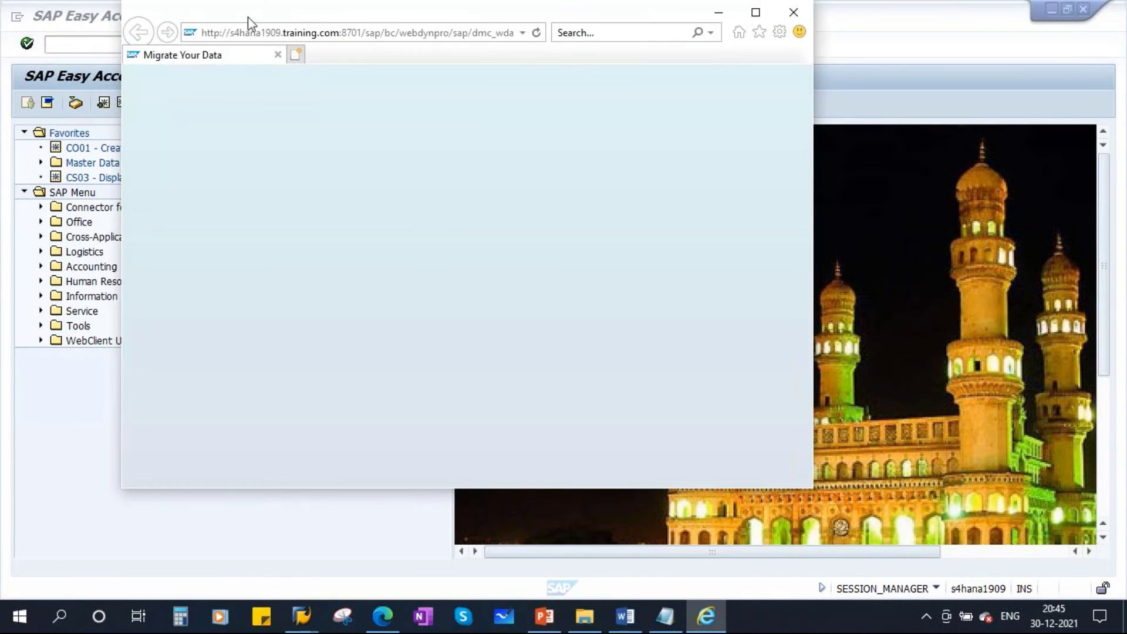
{"action": "left_click_drag", "start_coordinate": [261, 16], "coordinate": [252, 55]}
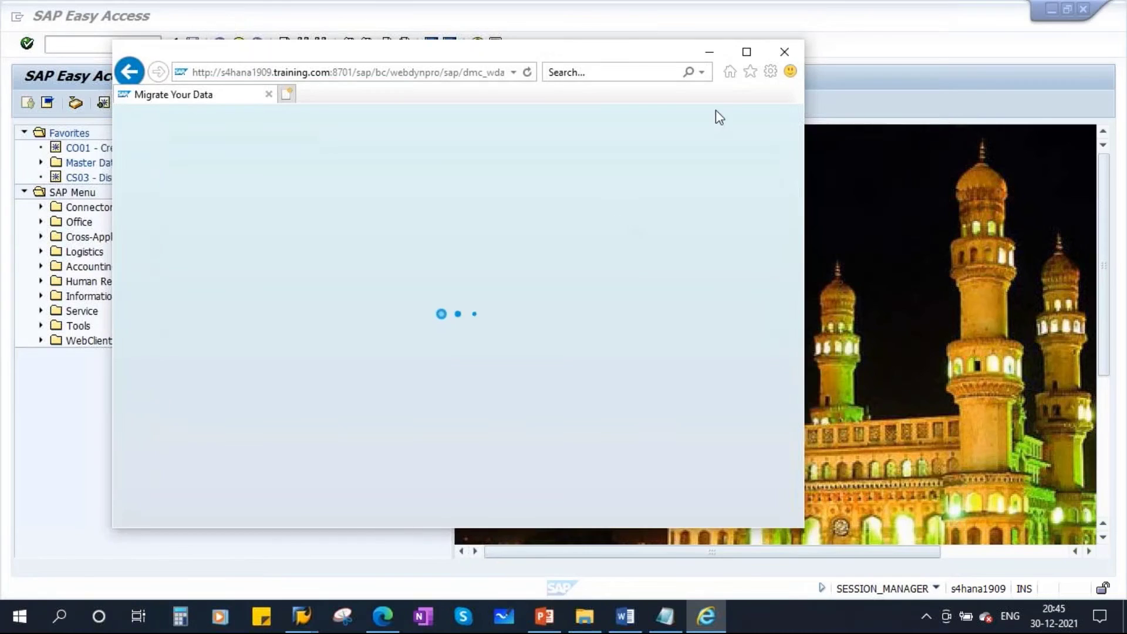
{"action": "left_click", "coordinate": [747, 52]}
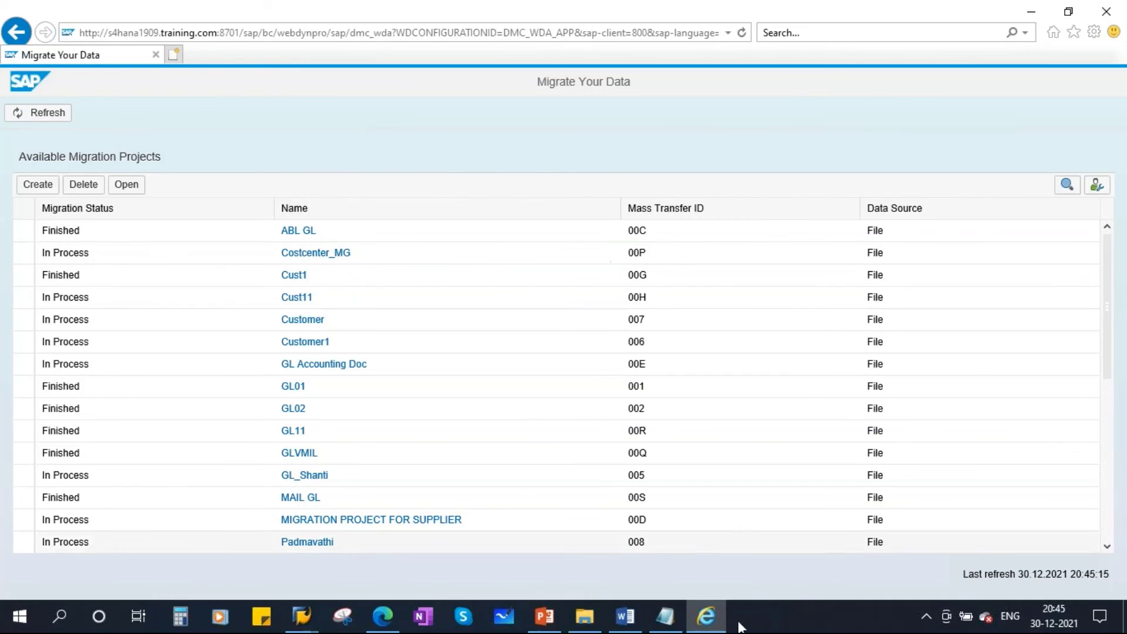
Step: Switch to the PowerPoint slide of S/4HANA data migration steps, review the Create Project item, and return to the migration cockpit
{"action": "left_click", "coordinate": [545, 616]}
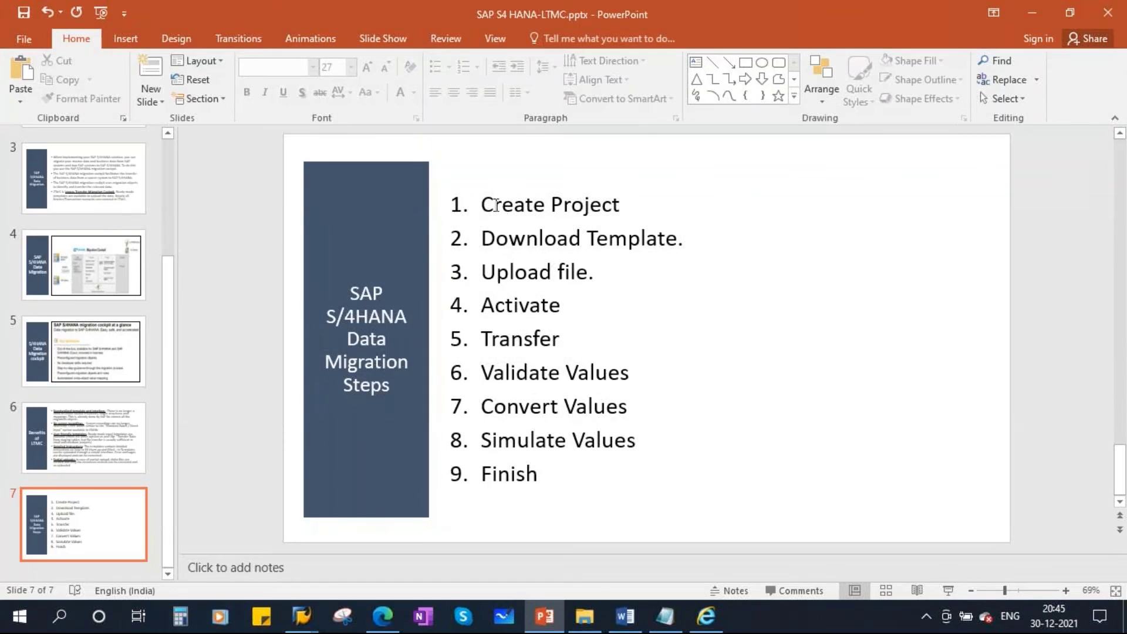
{"action": "left_click_drag", "start_coordinate": [482, 206], "coordinate": [619, 206]}
{"action": "left_click", "coordinate": [620, 205]}
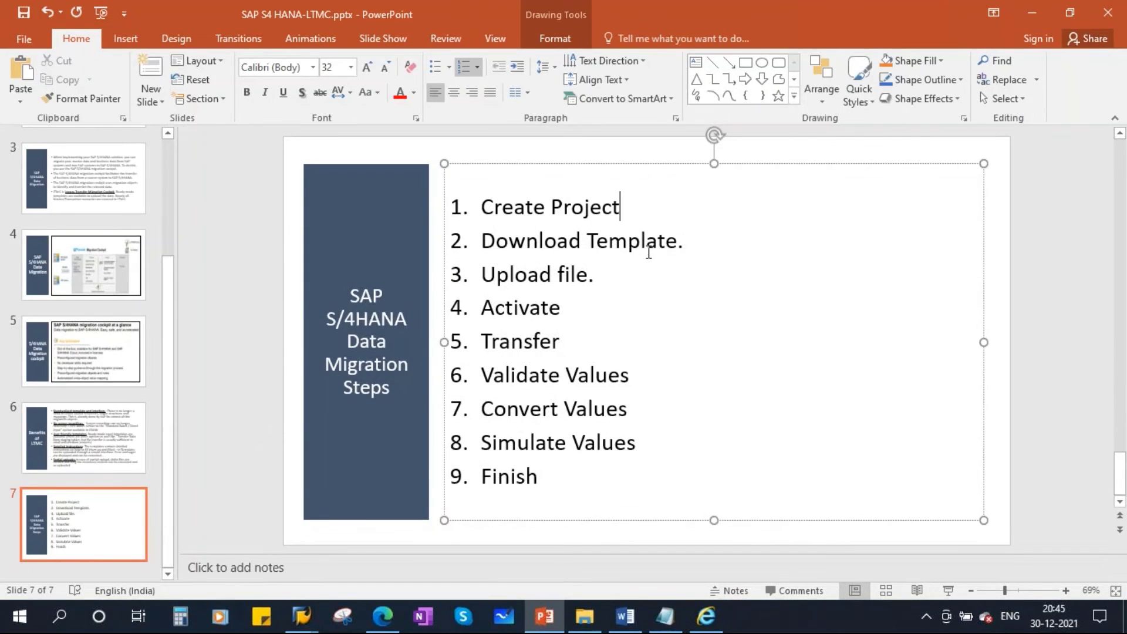
{"action": "key", "text": "alt+Tab"}
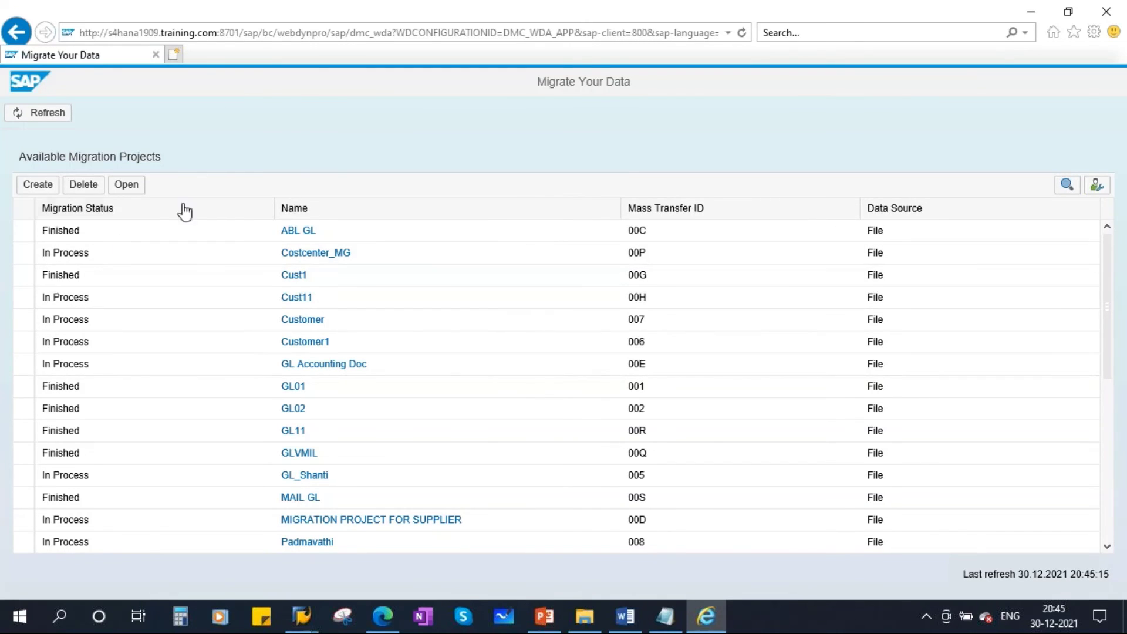
Step: Create a migration project named with the trainer's first name plus _PM_TRAINING, transferring data from file, with a data retention time of 4 days
{"action": "scroll", "coordinate": [433, 375], "scroll_direction": "down", "scroll_amount": 3}
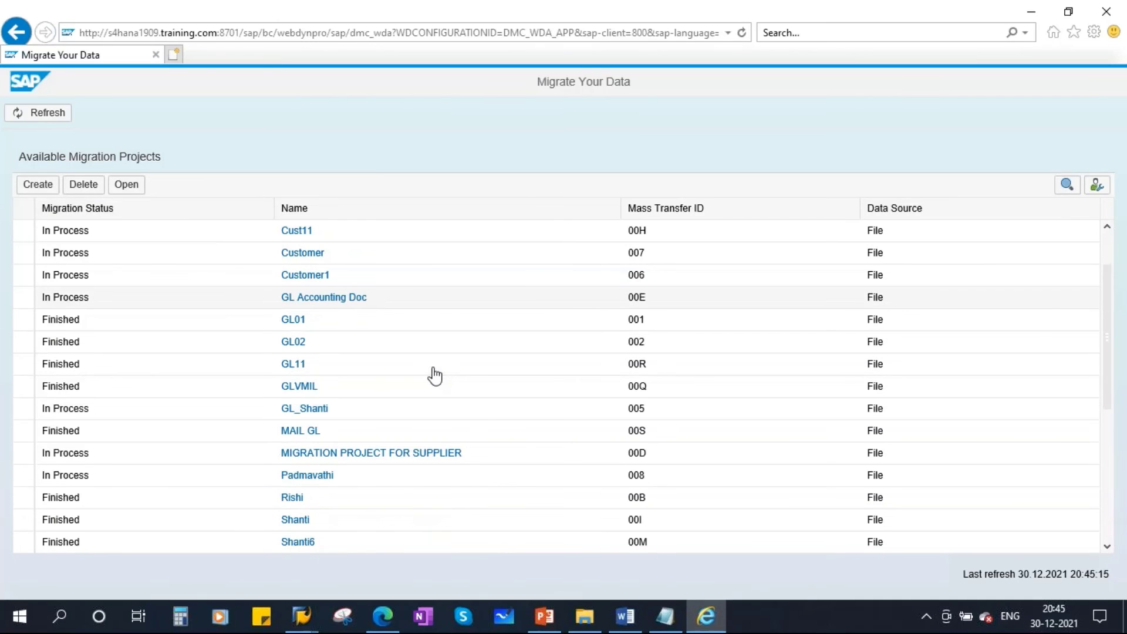
{"action": "scroll", "coordinate": [194, 306], "scroll_direction": "down", "scroll_amount": 1}
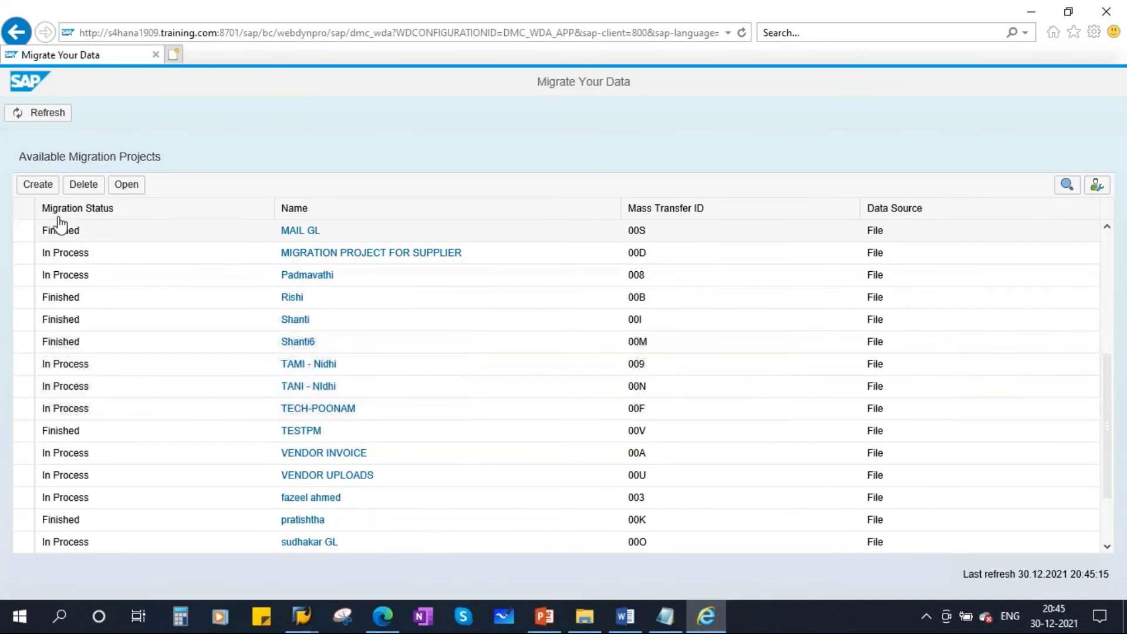
{"action": "scroll", "coordinate": [140, 393], "scroll_direction": "down", "scroll_amount": 2}
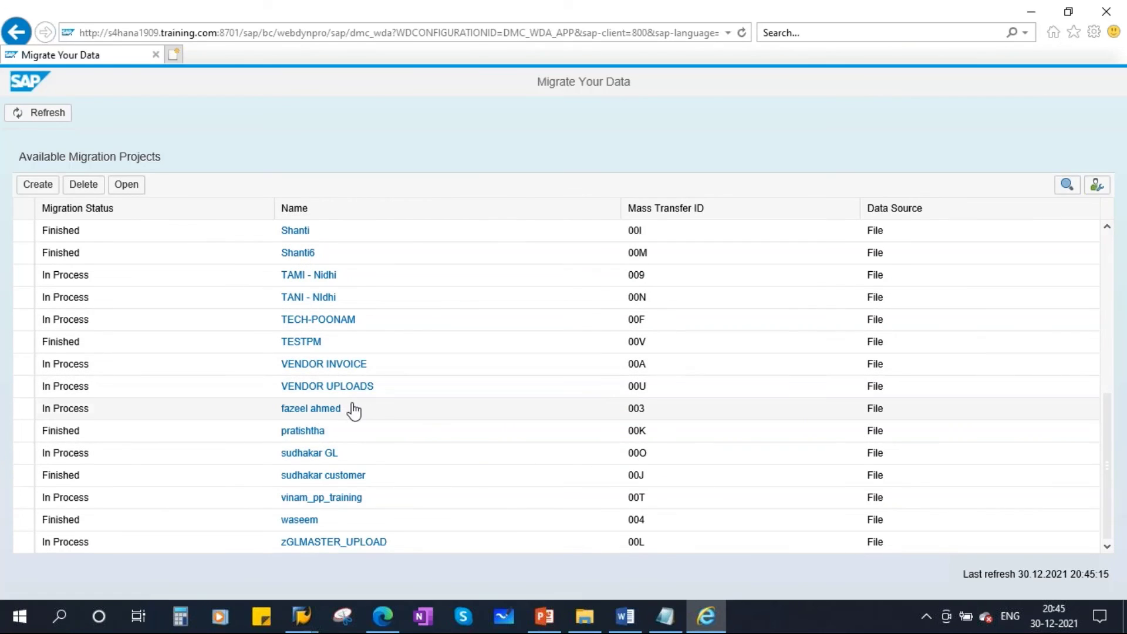
{"action": "scroll", "coordinate": [353, 410], "scroll_direction": "up", "scroll_amount": 5}
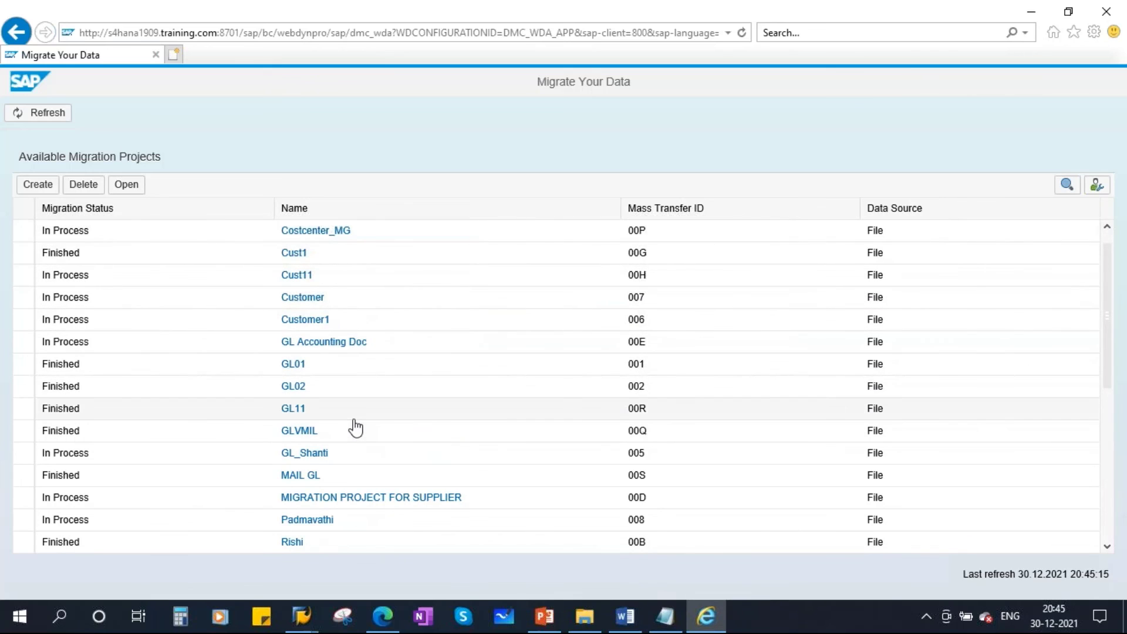
{"action": "scroll", "coordinate": [355, 427], "scroll_direction": "up", "scroll_amount": 1}
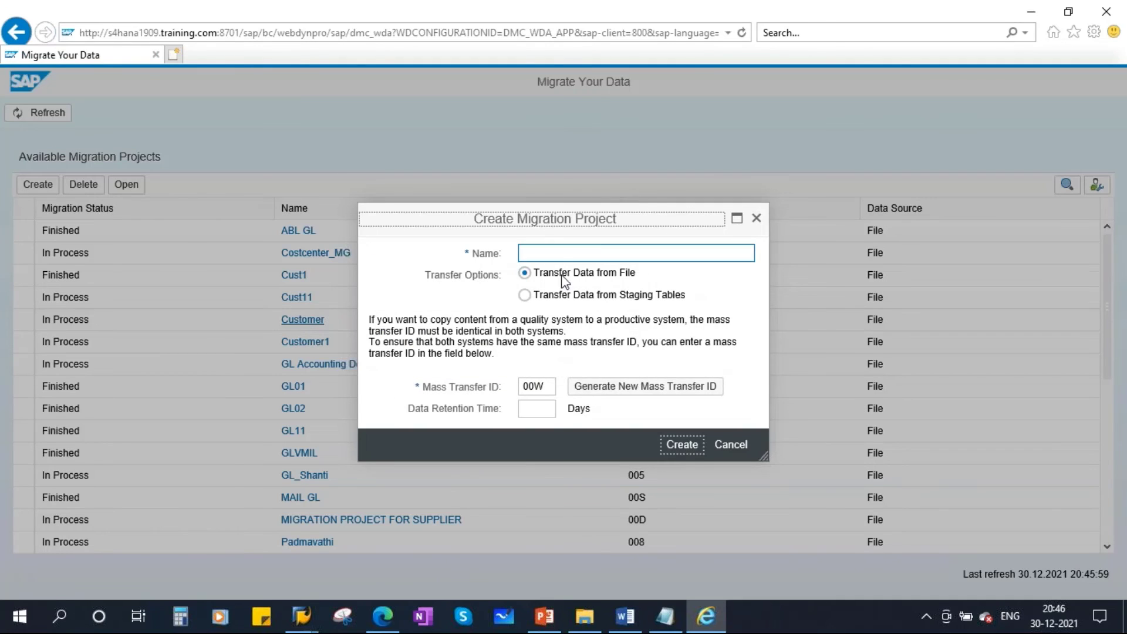
{"action": "left_click", "coordinate": [552, 254]}
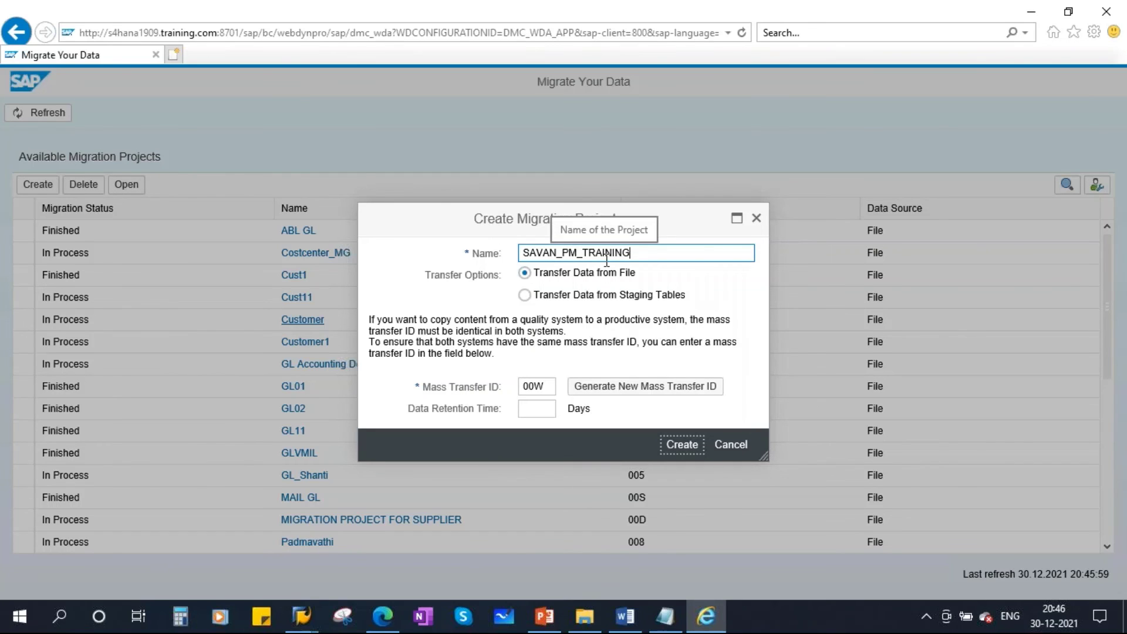
{"action": "left_click", "coordinate": [546, 277]}
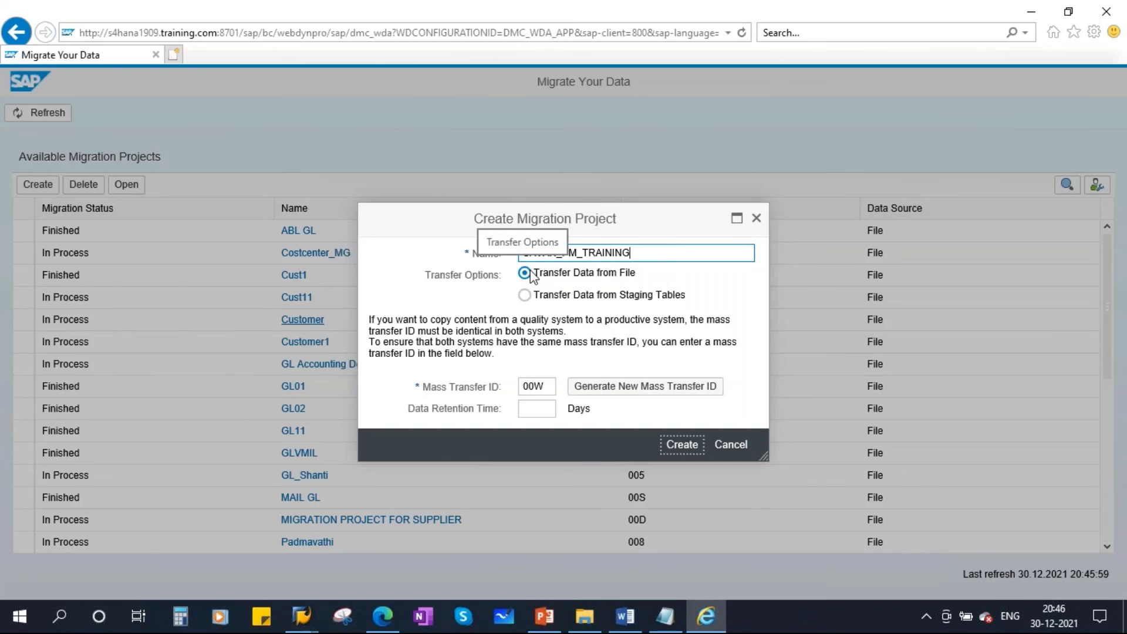
{"action": "left_click", "coordinate": [552, 408]}
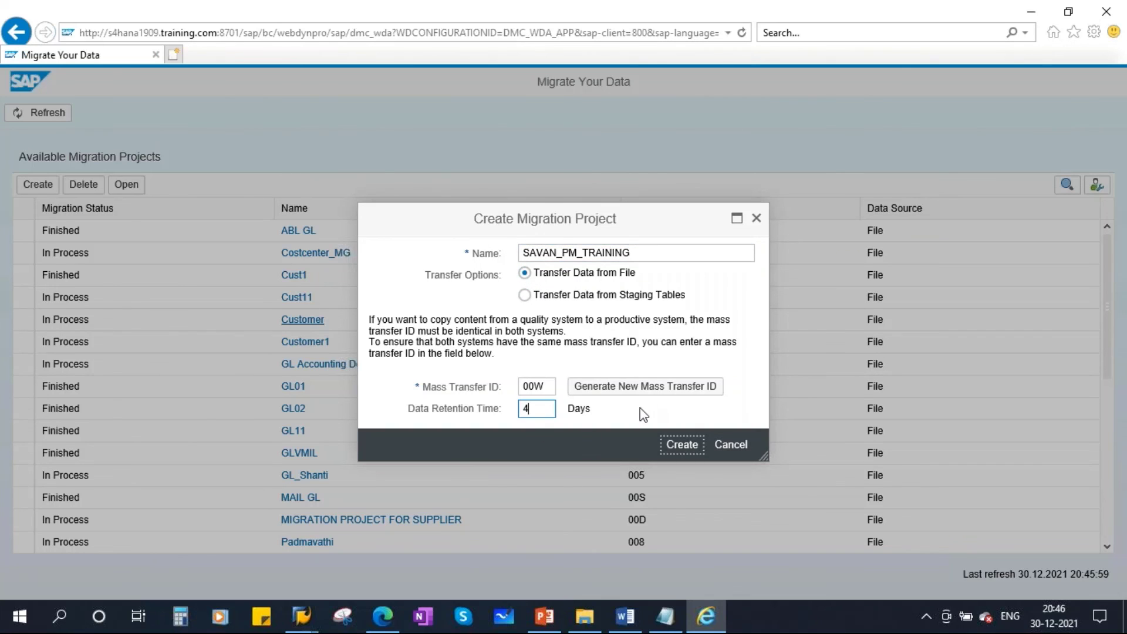
{"action": "type", "text": "4"}
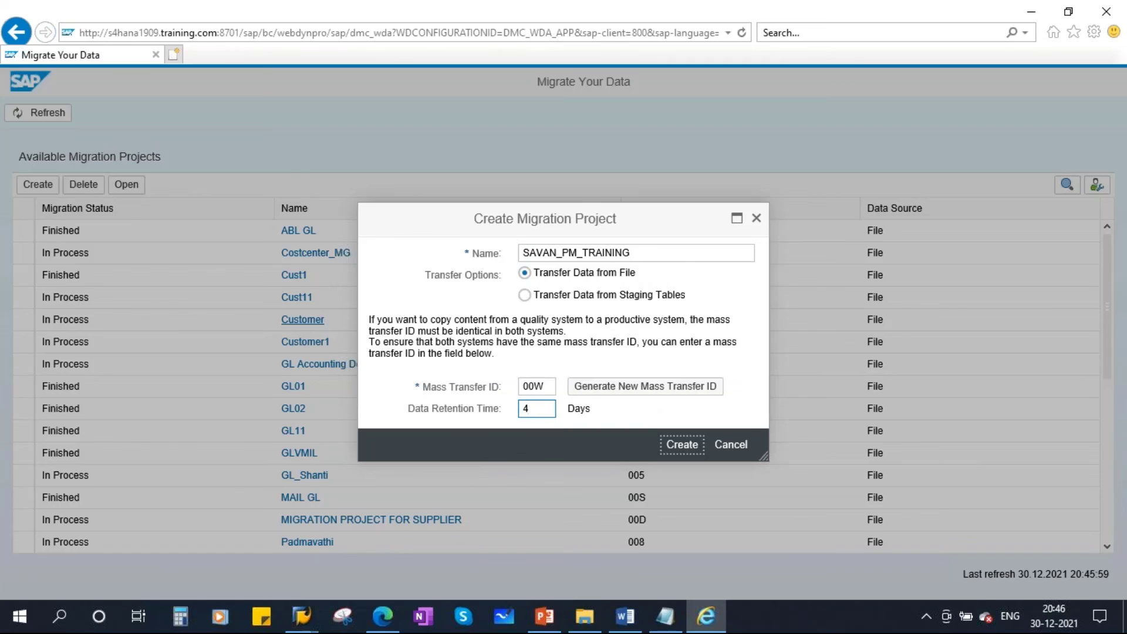
{"action": "left_click", "coordinate": [681, 446]}
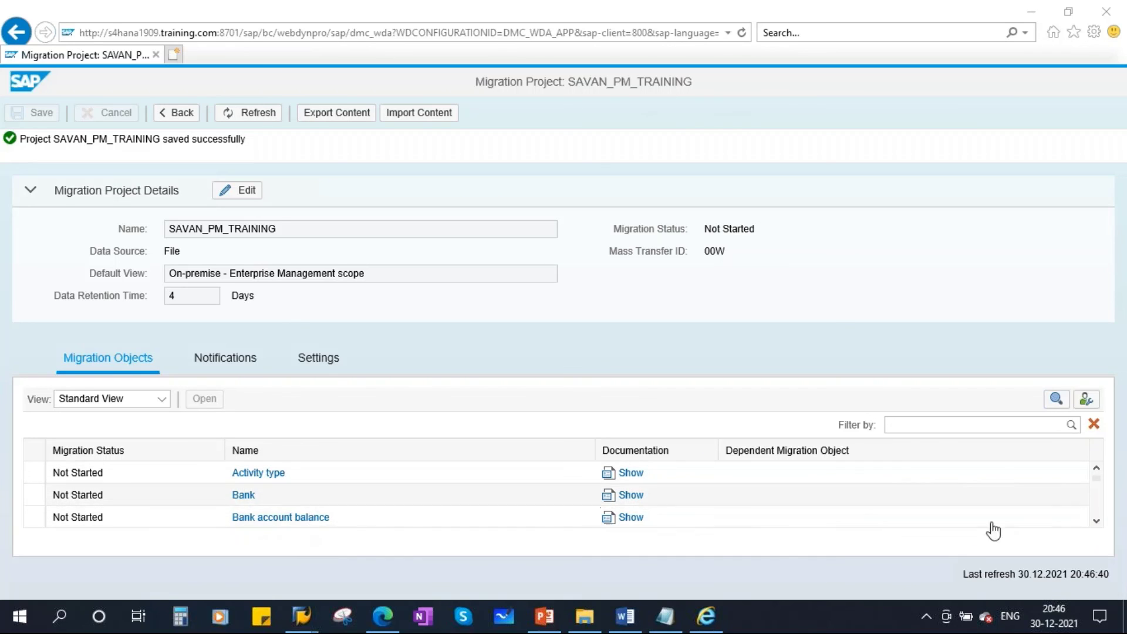
Step: Examine the migration objects available in the new project, along with their dependent migration objects
{"action": "scroll", "coordinate": [1097, 523], "scroll_direction": "down", "scroll_amount": 7}
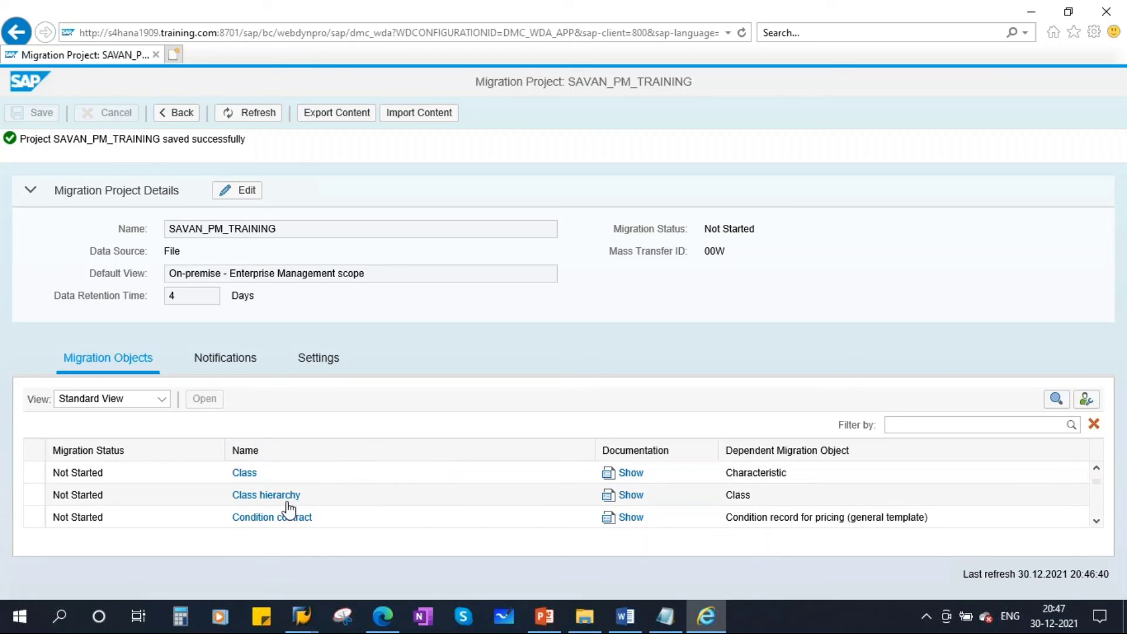
{"action": "left_click", "coordinate": [972, 425]}
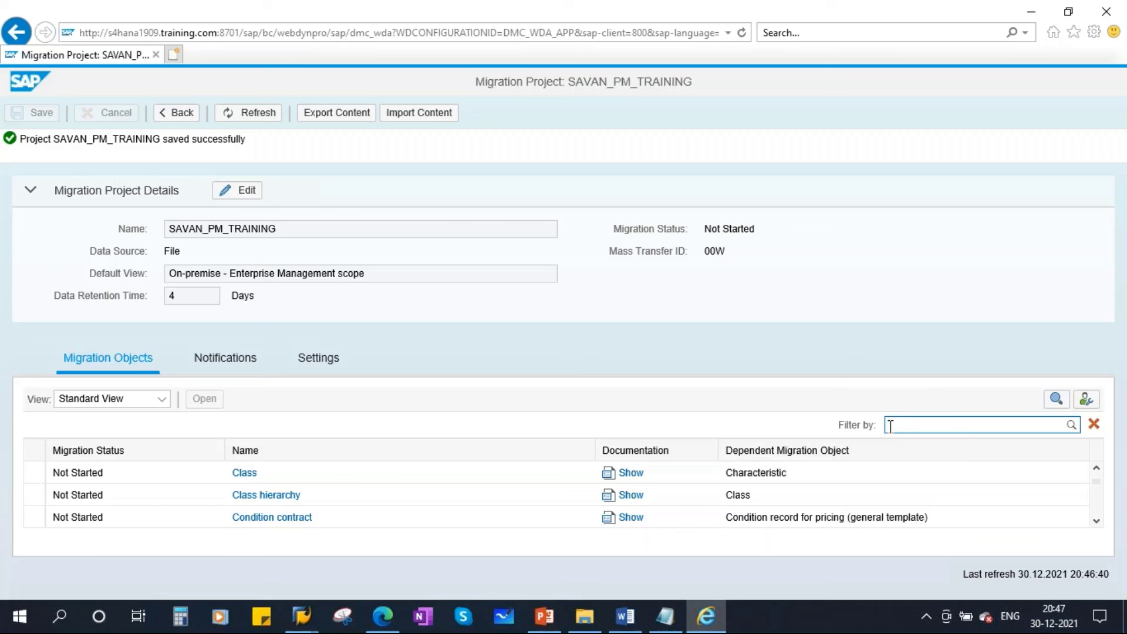
{"action": "left_click", "coordinate": [1054, 401]}
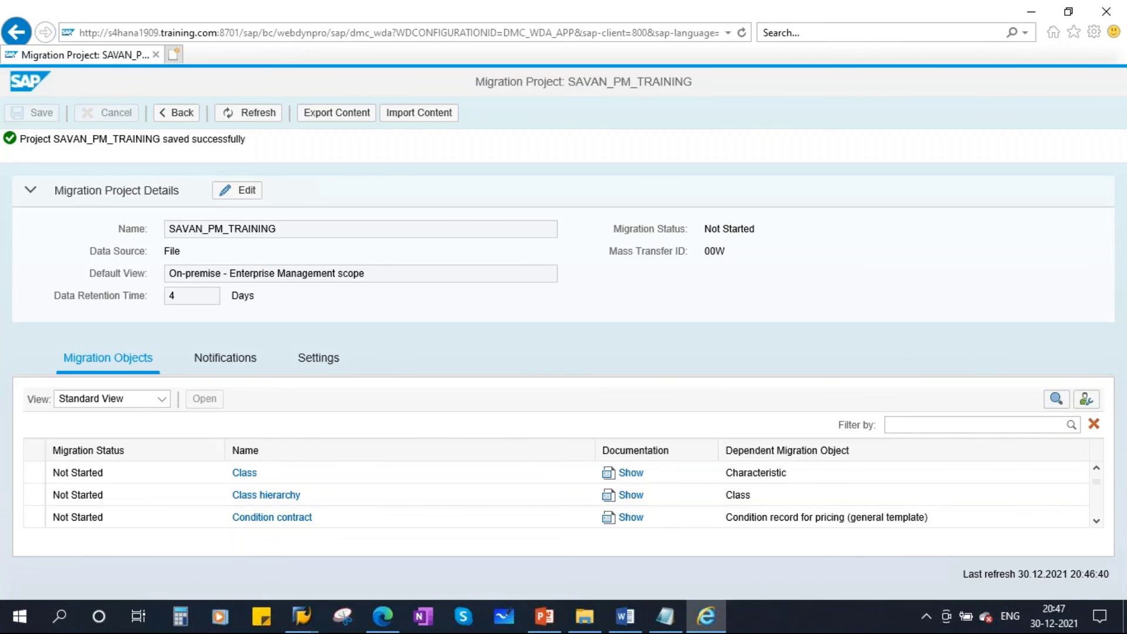
{"action": "scroll", "coordinate": [1097, 522], "scroll_direction": "down", "scroll_amount": 6}
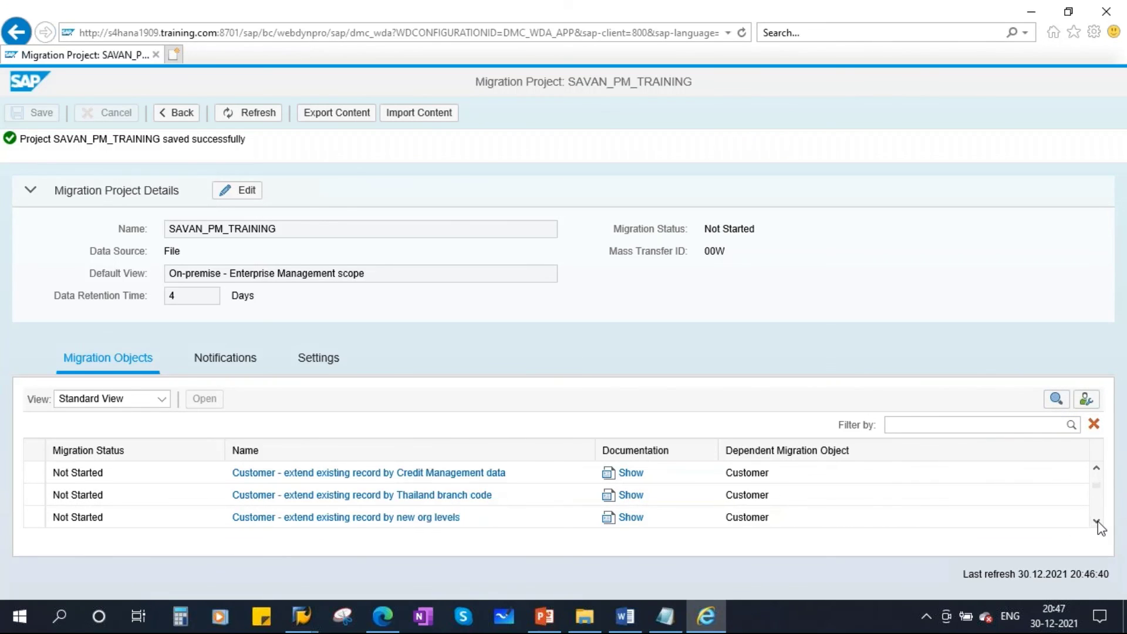
{"action": "scroll", "coordinate": [1098, 522], "scroll_direction": "down", "scroll_amount": 6}
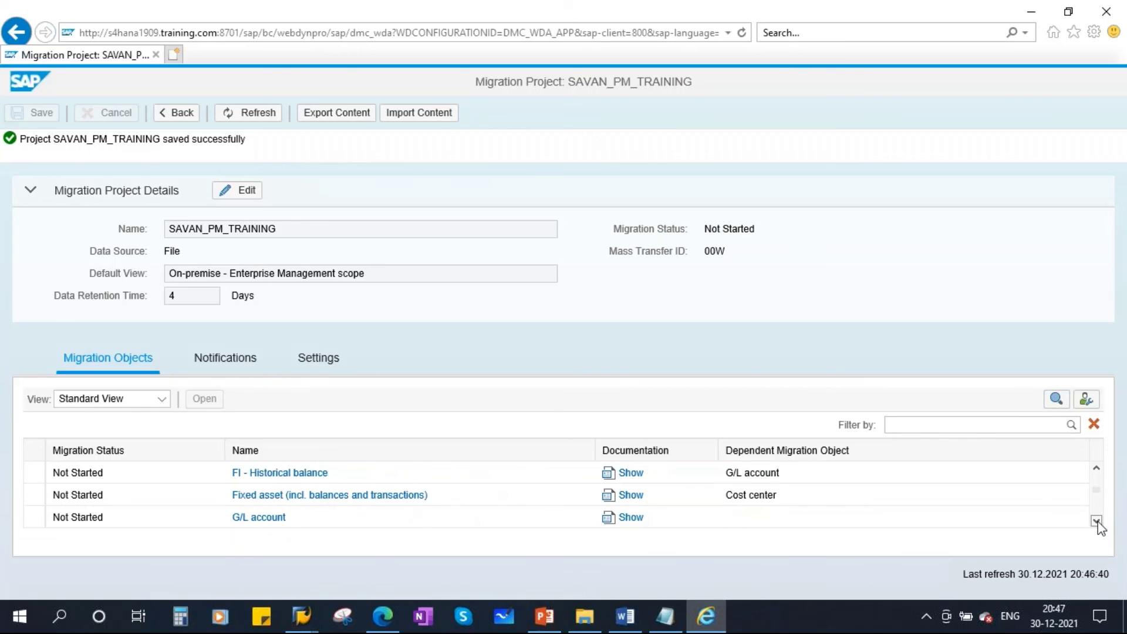
{"action": "scroll", "coordinate": [1097, 521], "scroll_direction": "down", "scroll_amount": 7}
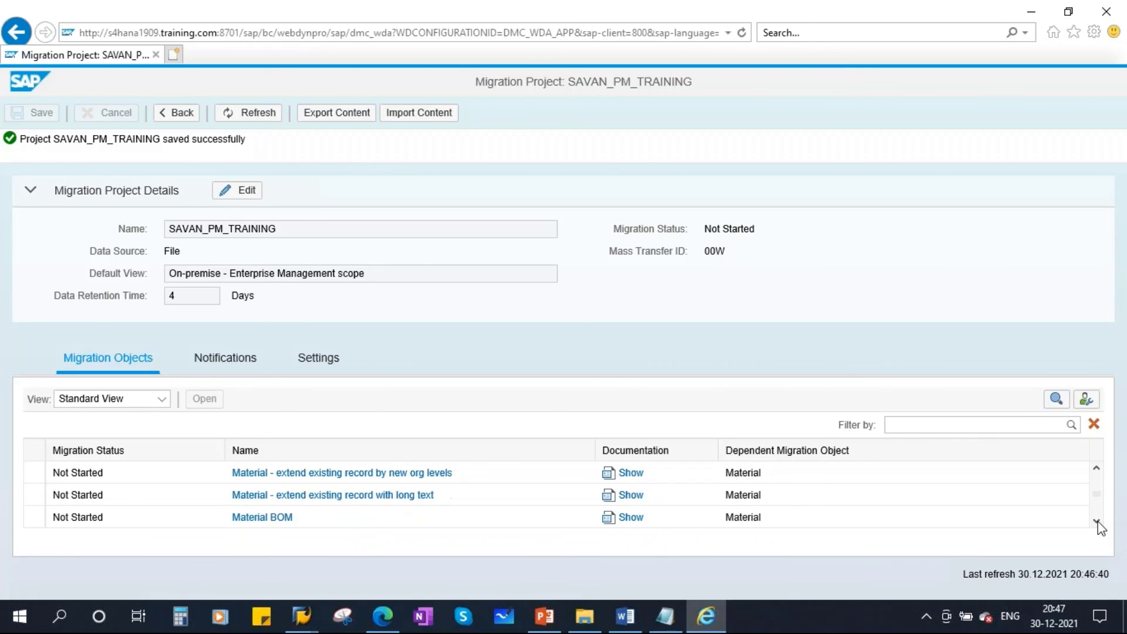
{"action": "scroll", "coordinate": [1098, 521], "scroll_direction": "down", "scroll_amount": 3}
Step: Filter the project's migration objects by EQUIPMENT
{"action": "left_click", "coordinate": [911, 425]}
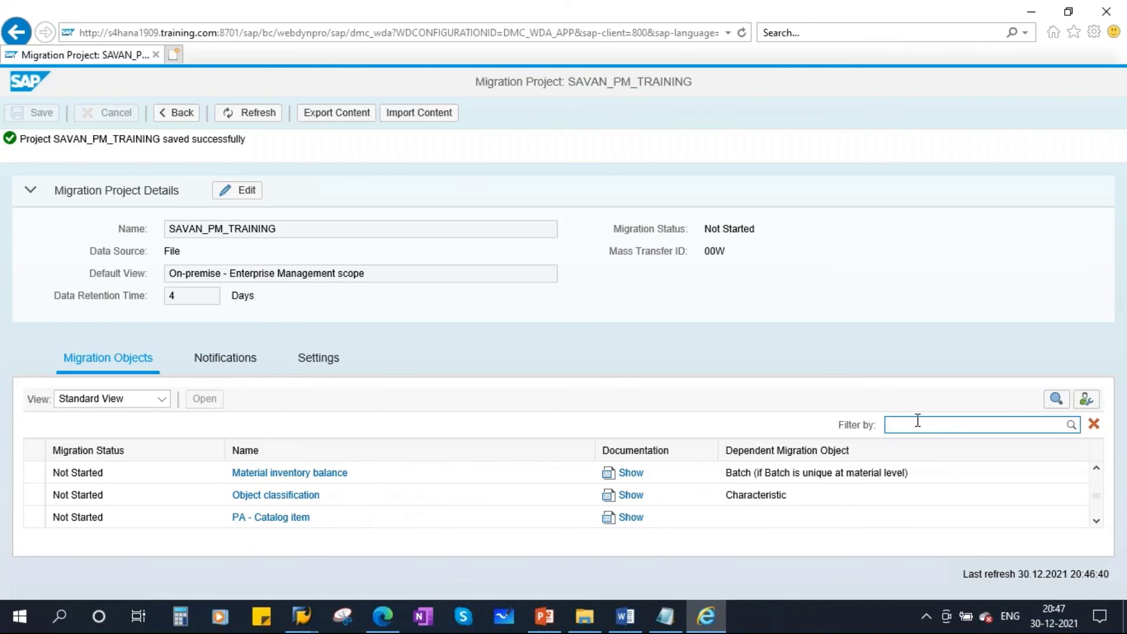
{"action": "left_click", "coordinate": [1056, 399]}
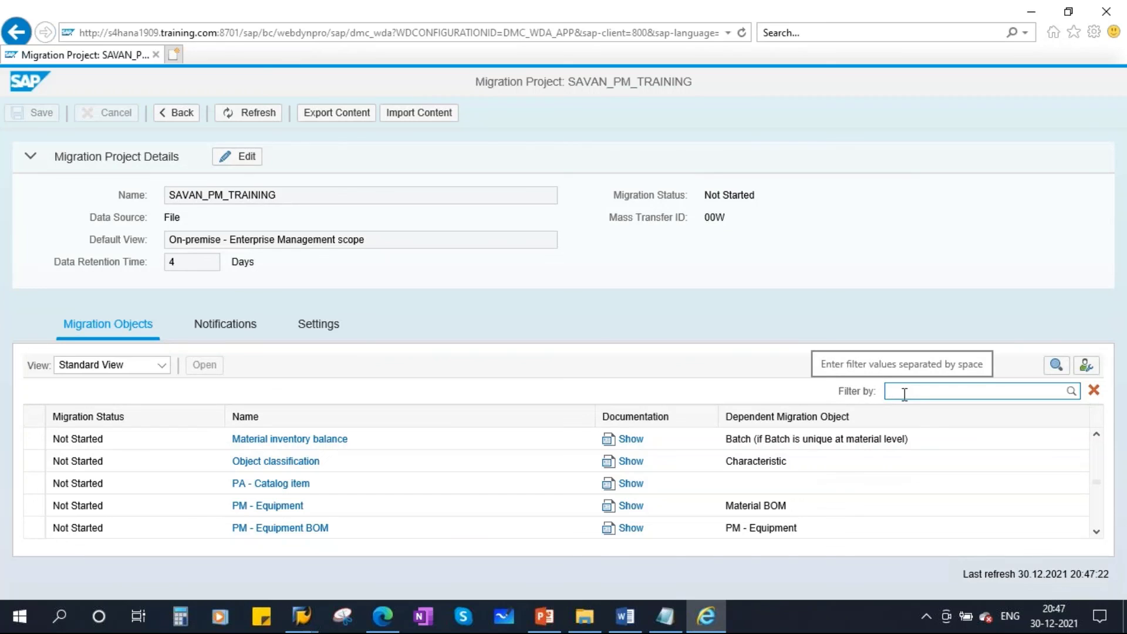
{"action": "key", "text": "Caps_Lock"}
{"action": "type", "text": "e"}
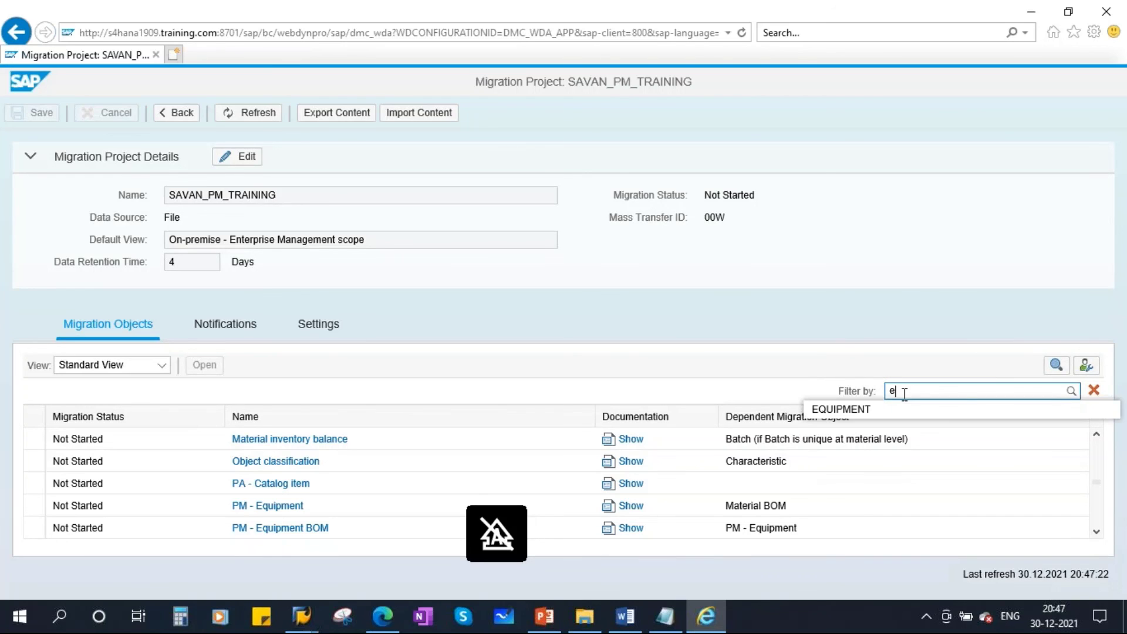
{"action": "type", "text": "qu"}
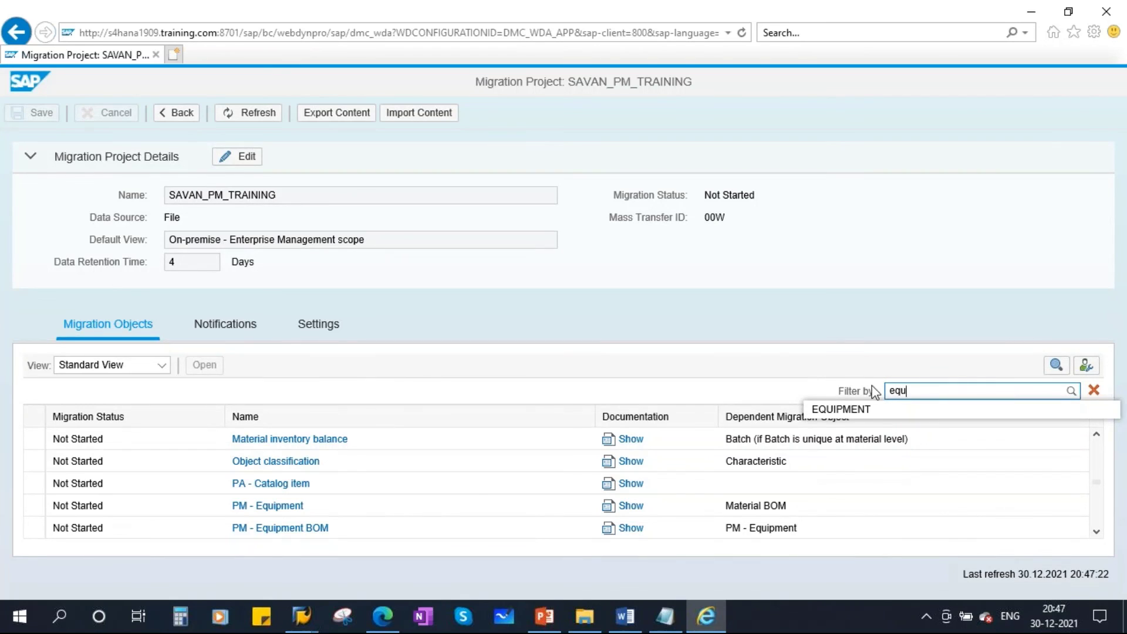
{"action": "left_click", "coordinate": [868, 409]}
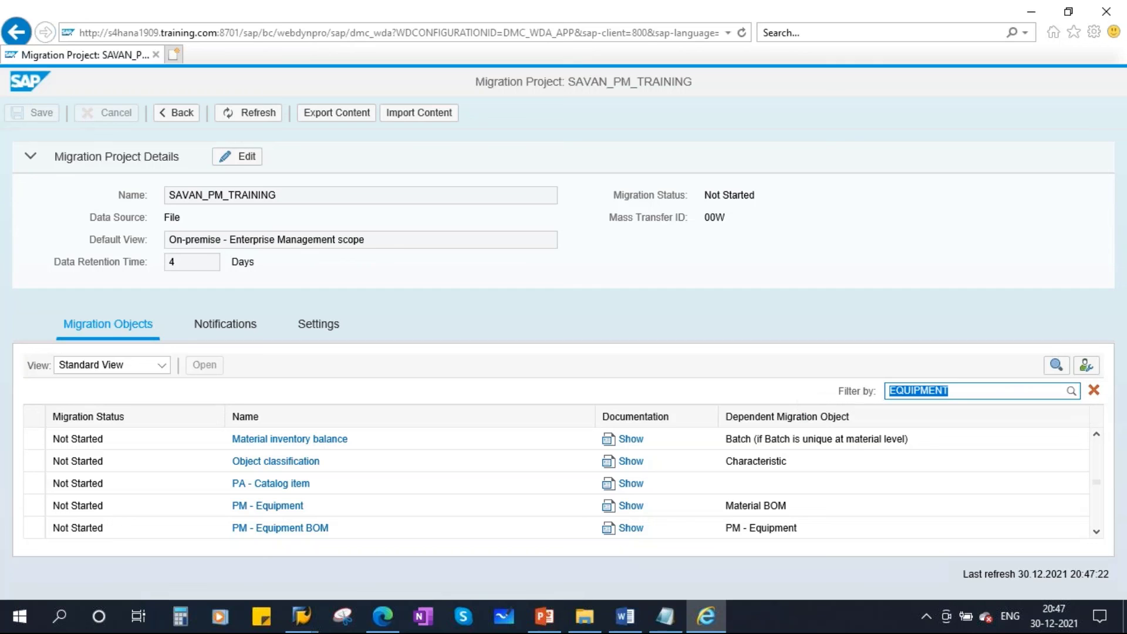
{"action": "left_click", "coordinate": [1071, 391]}
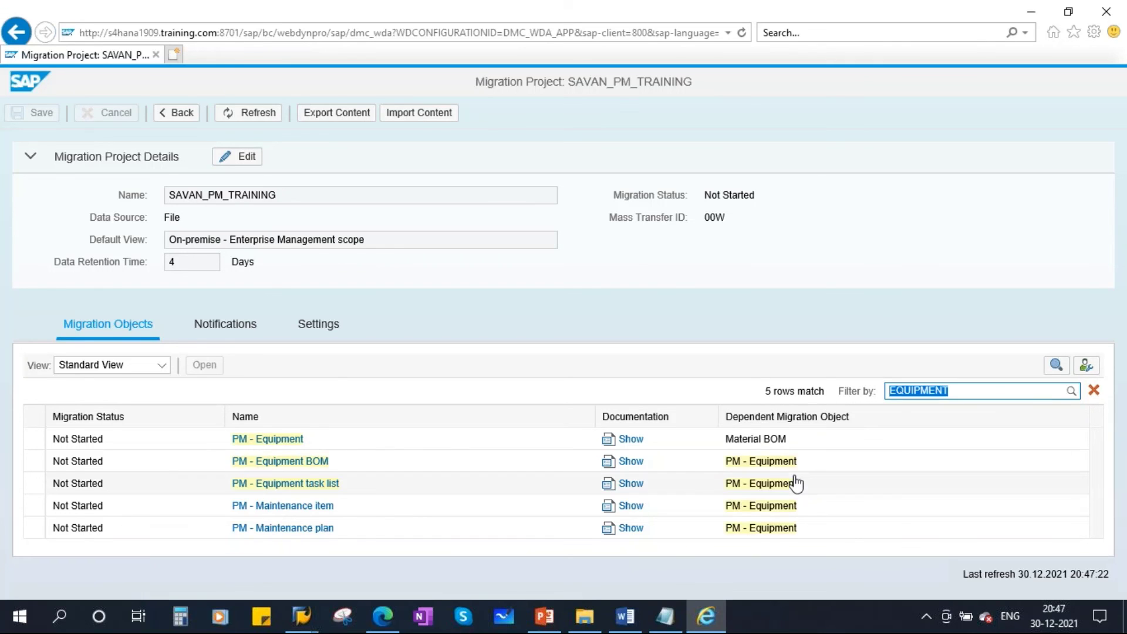